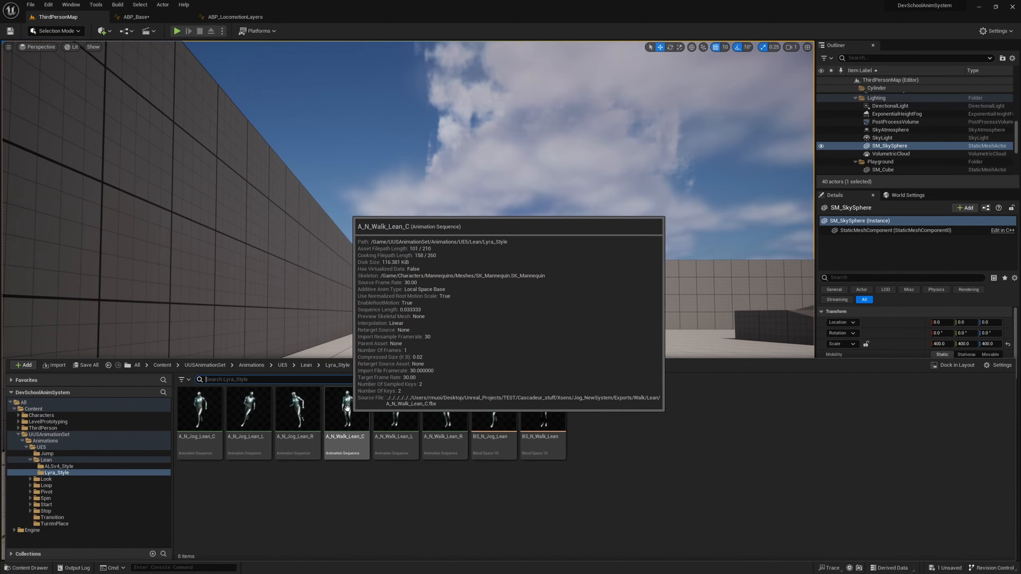
Open the A_N_Walk_Lean_C animation from the Lyra_Style folder and examine its additive animation type options
double_click(347, 409)
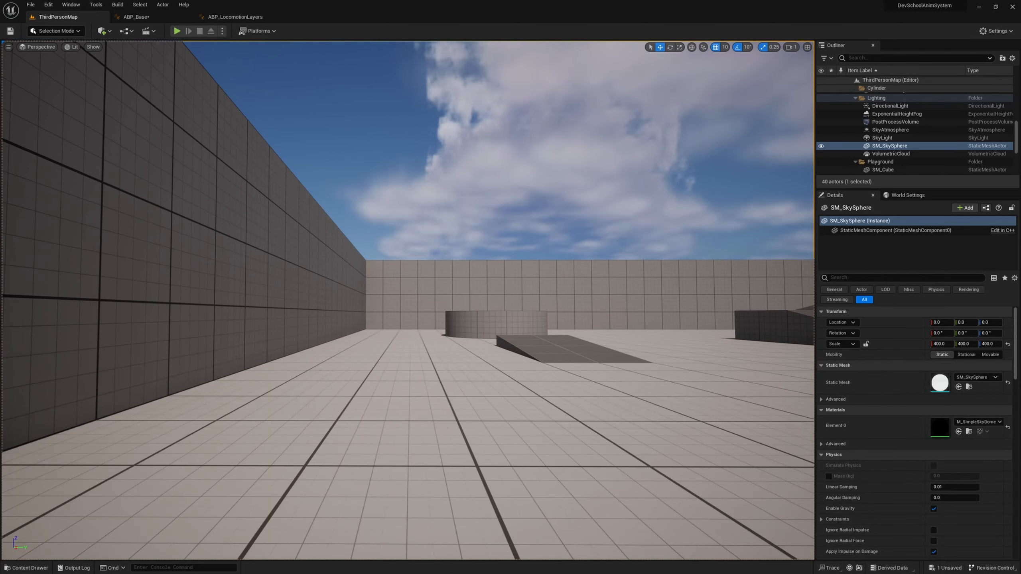
left_click_drag(314, 137, 318, 18)
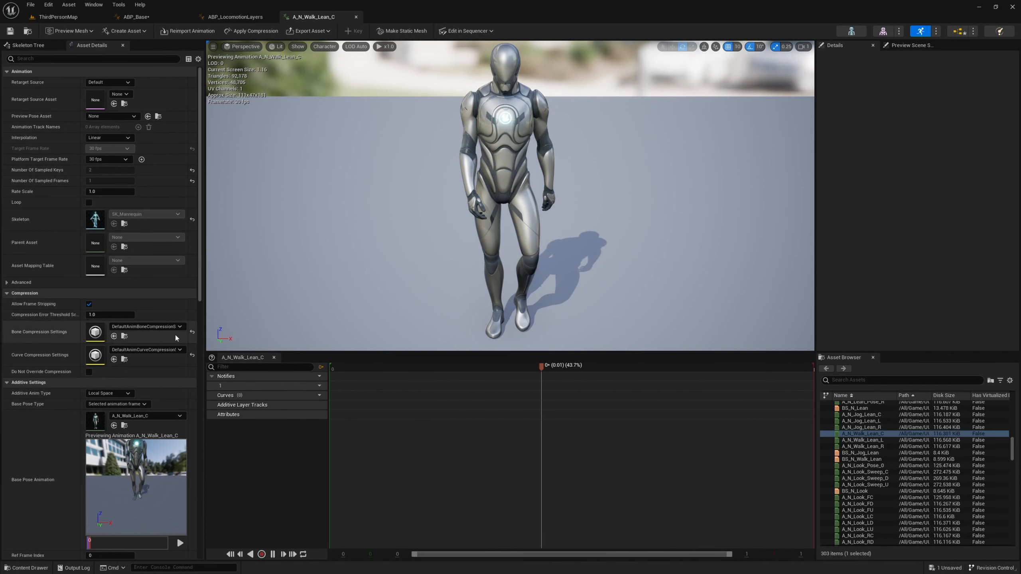
scroll(8, 346, "down", 3)
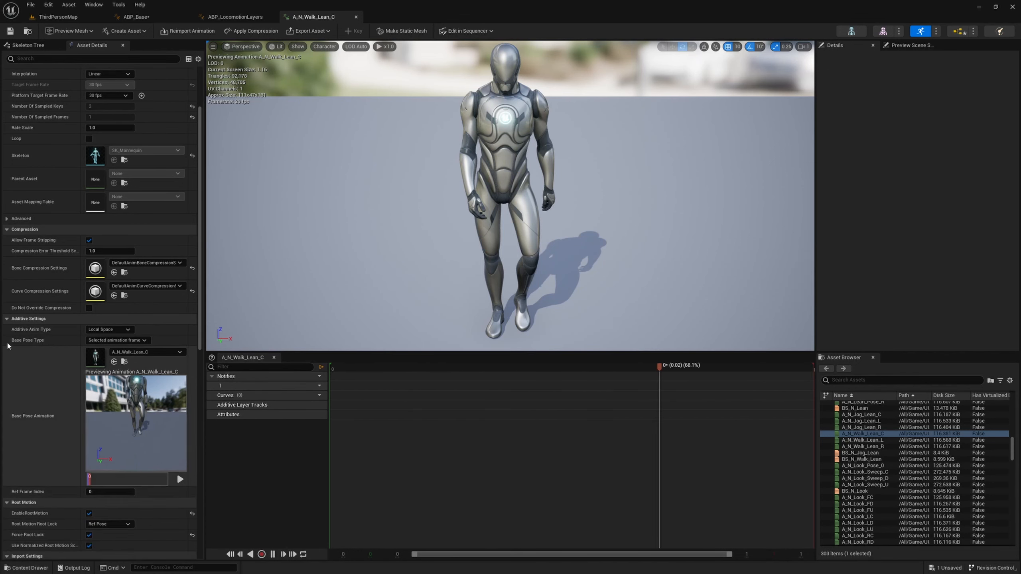
left_click(117, 329)
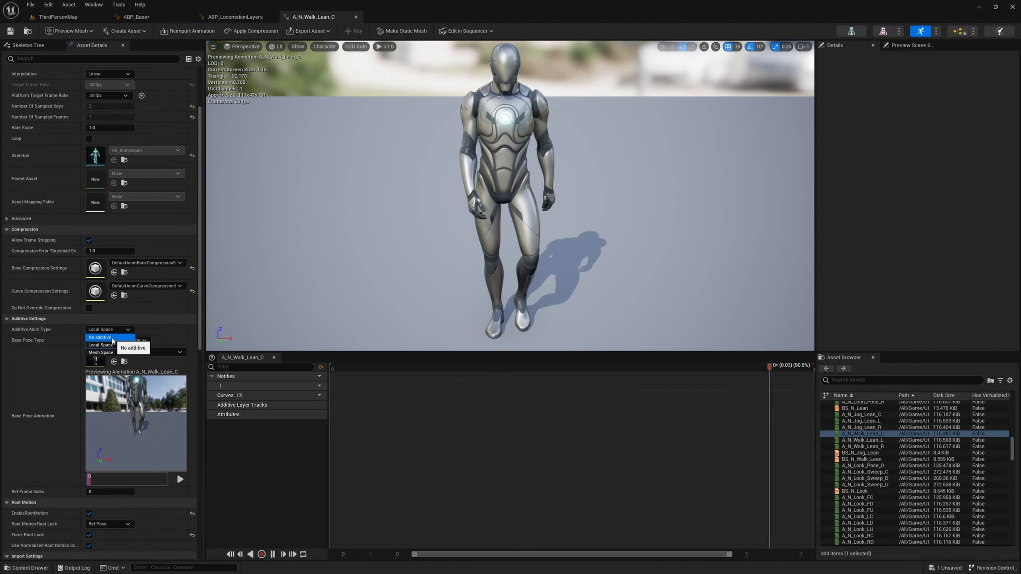
left_click(50, 356)
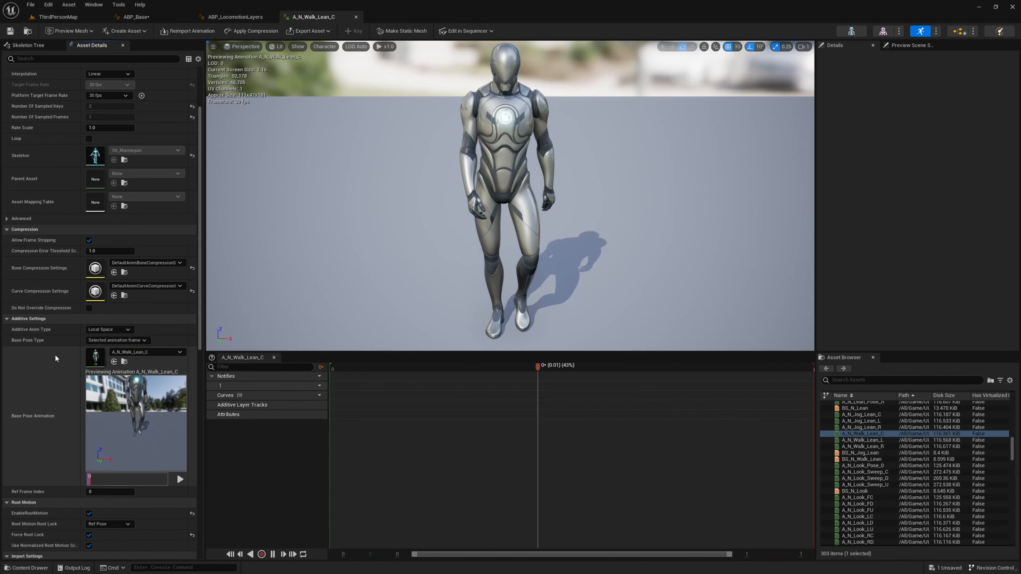
Open the A_N_Jog_Lean_C animation, inspect the root bone in its skeleton and return to the asset's details
double_click(880, 415)
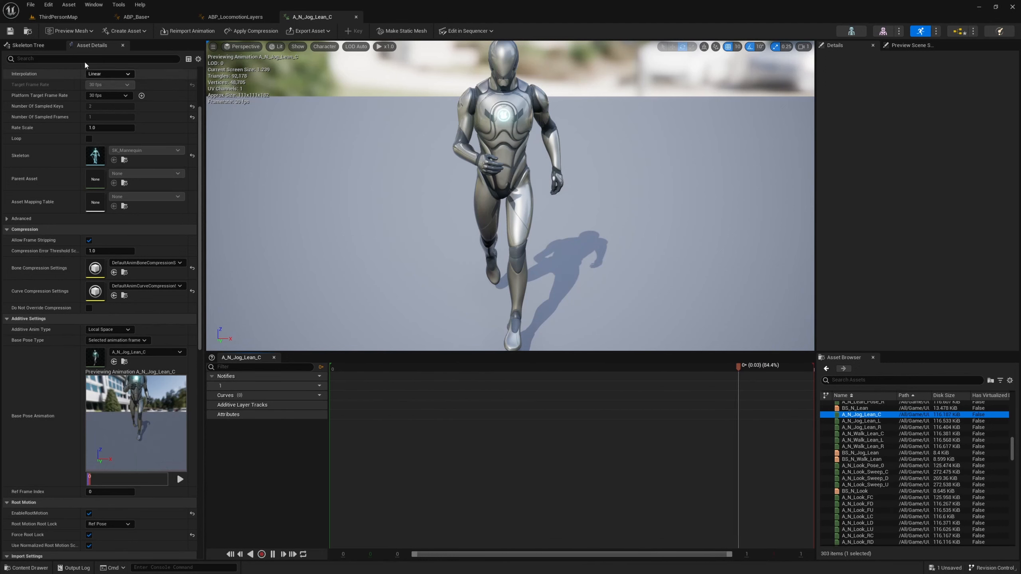
left_click(28, 45)
left_click(45, 79)
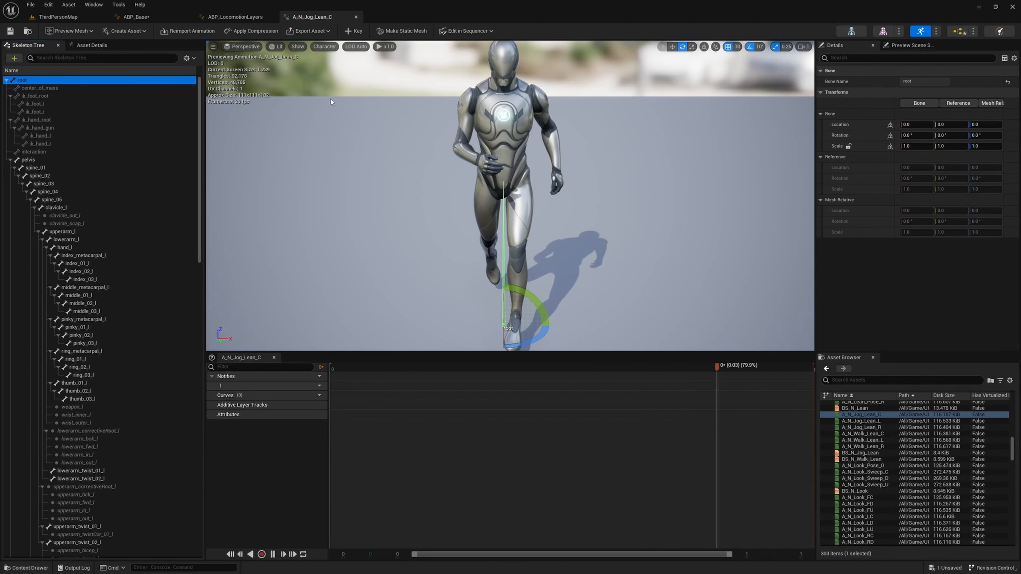
left_click(105, 46)
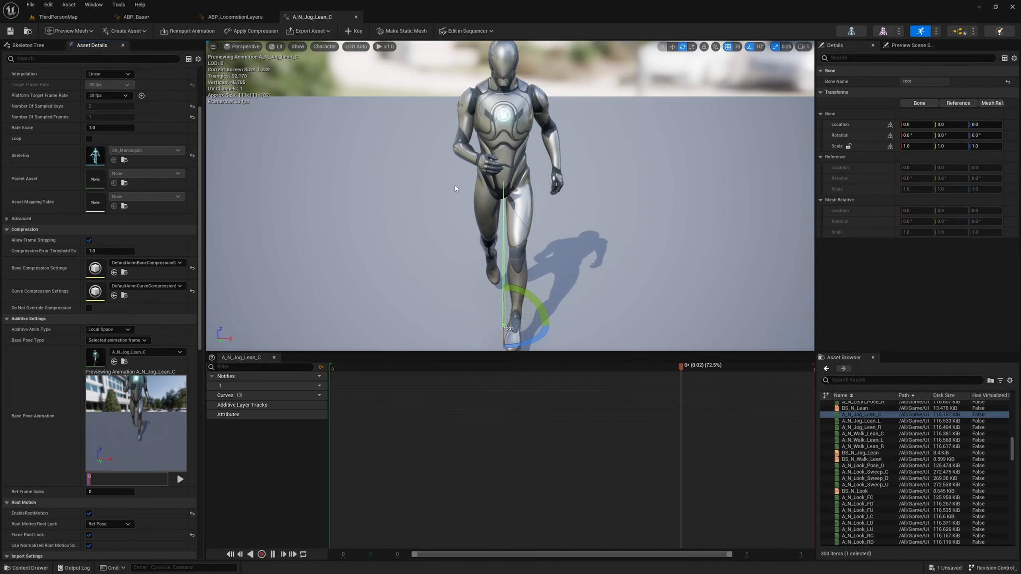
Try the base pose types Skeleton Reference Pose, Selected animation scaled, Frame from this animation and Selected animation frame on A_N_Jog_Lean_C
left_click(117, 340)
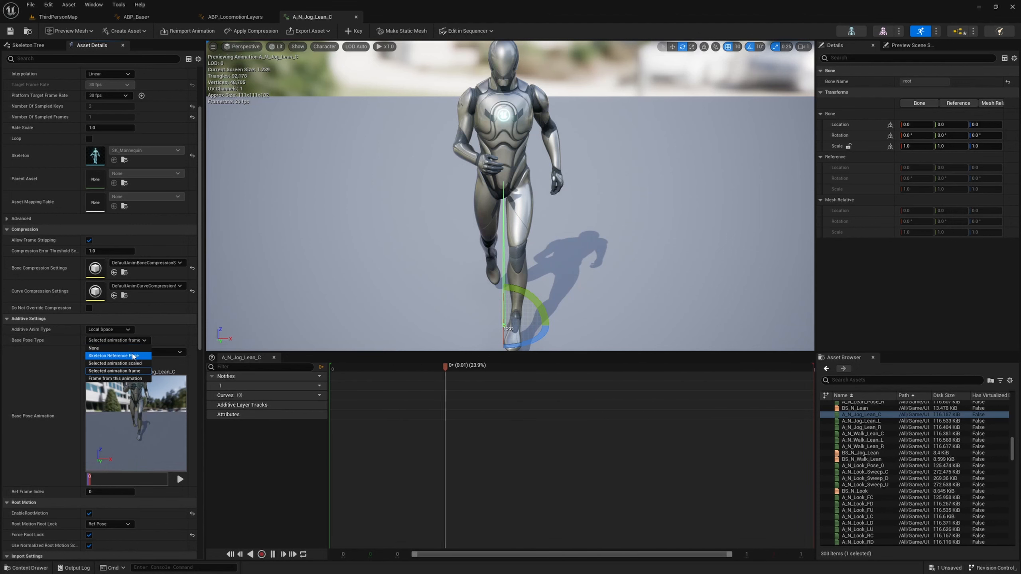
left_click(124, 355)
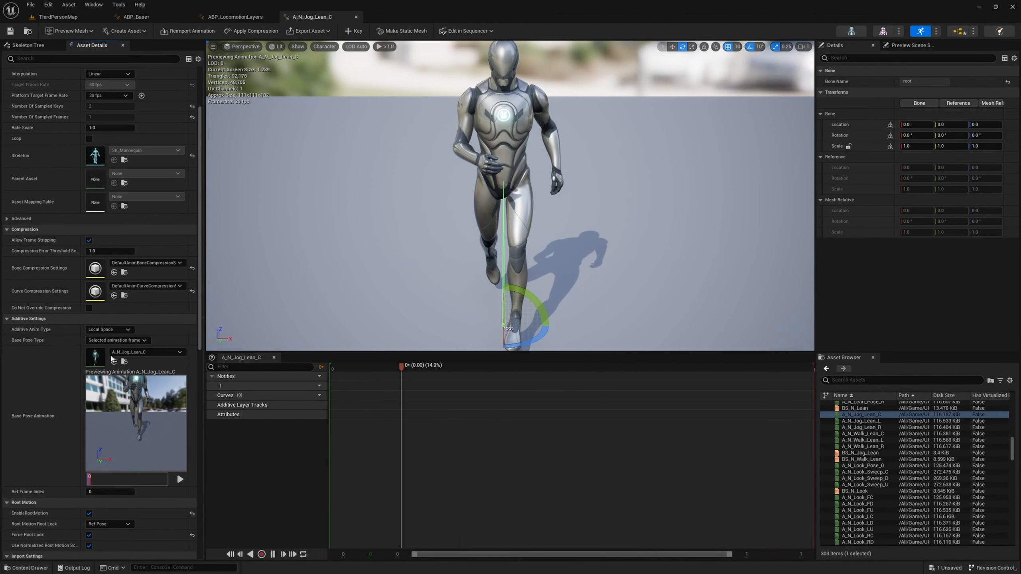
left_click(134, 342)
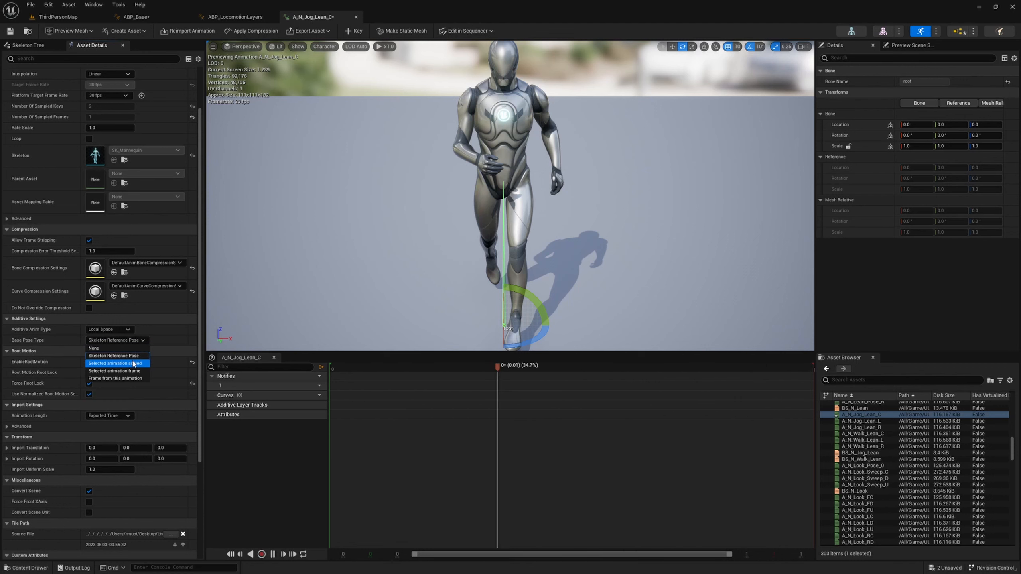
left_click(79, 56)
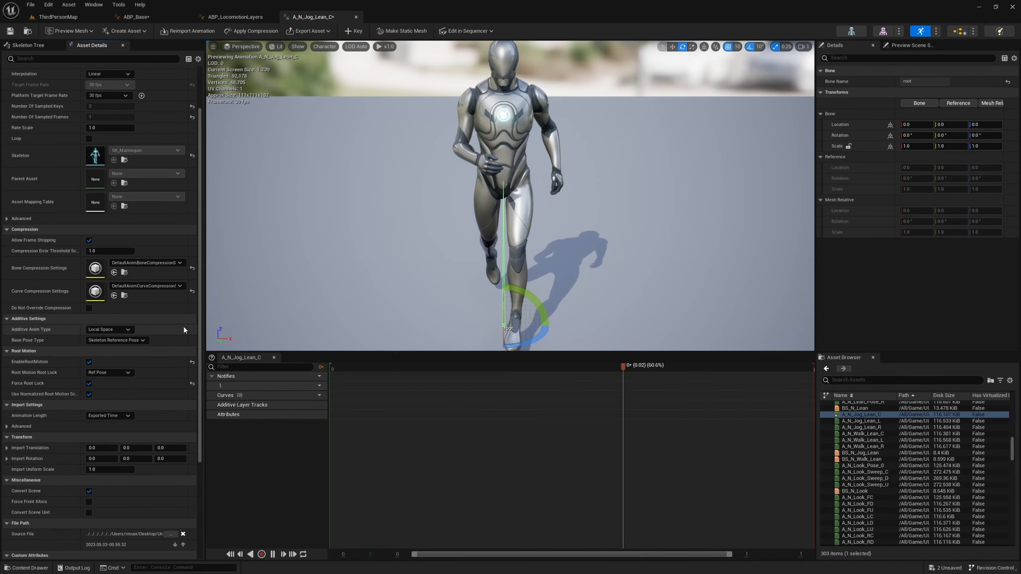
left_click(132, 340)
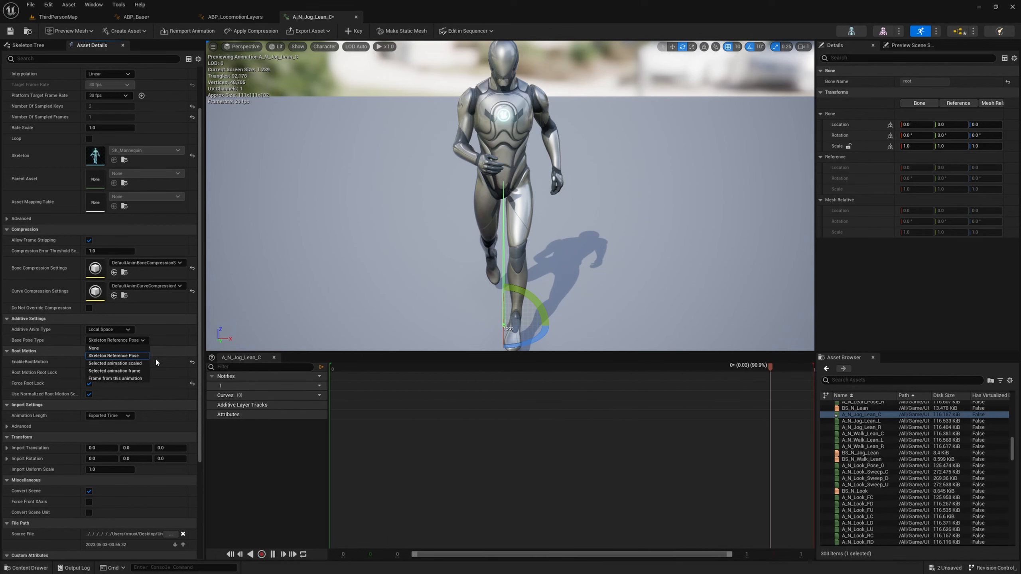
left_click(146, 364)
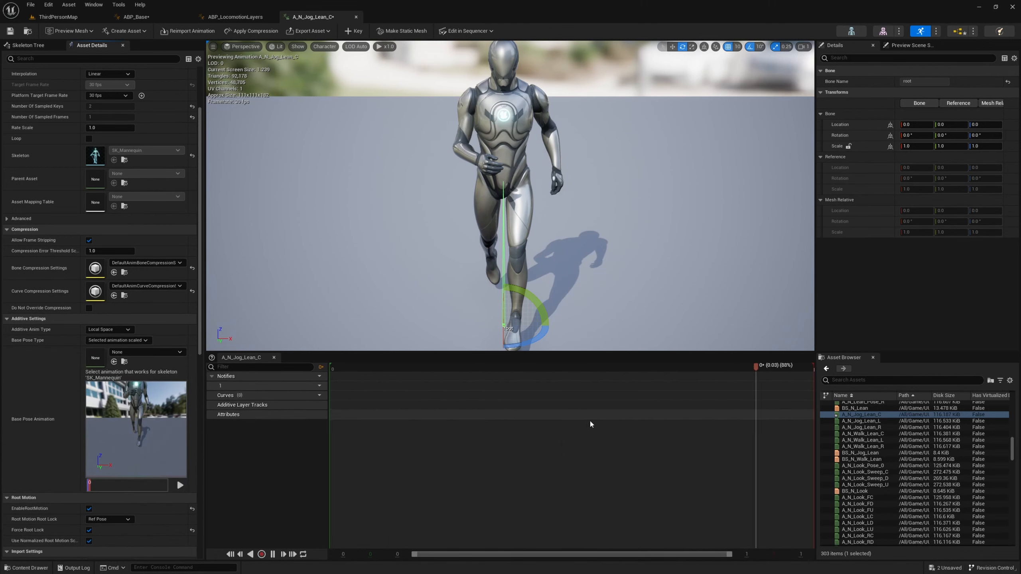
left_click(126, 341)
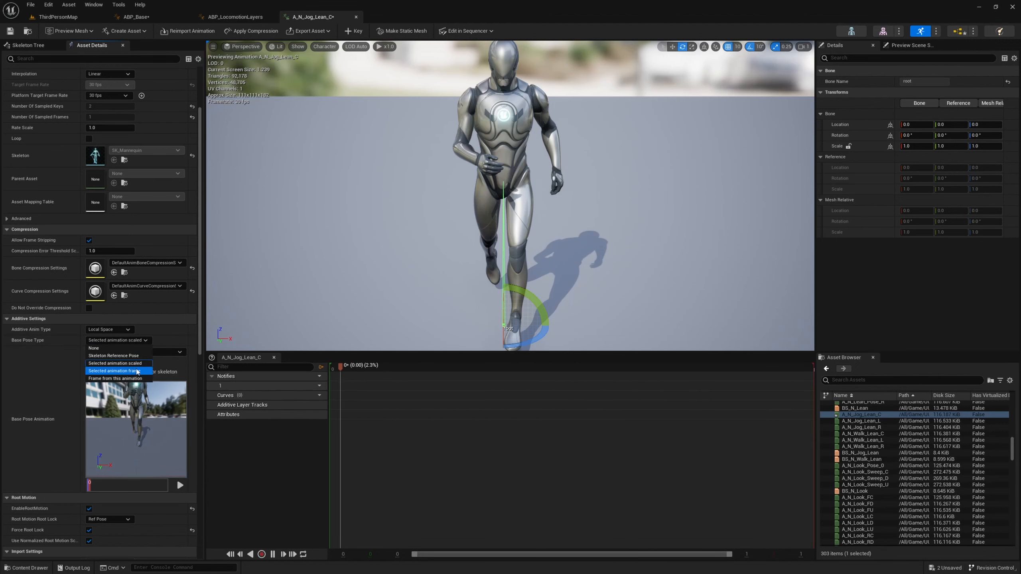
left_click(133, 370)
left_click(137, 342)
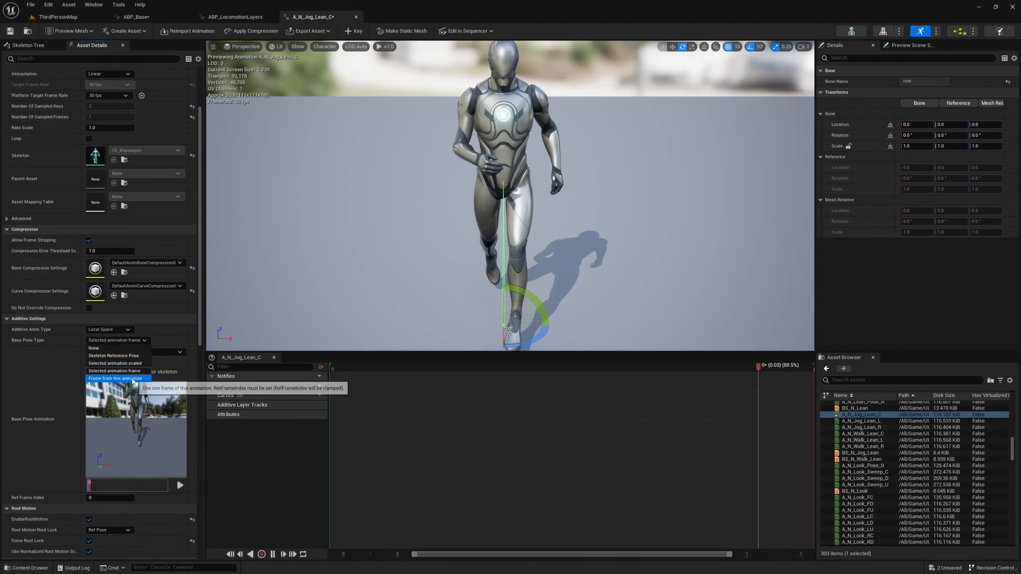
left_click(120, 376)
left_click(118, 340)
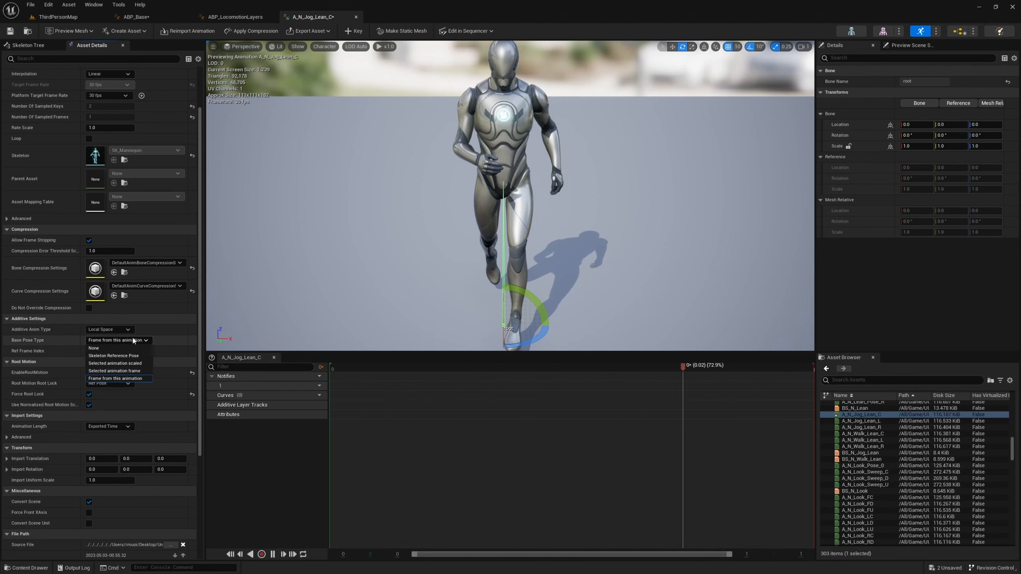
left_click(120, 371)
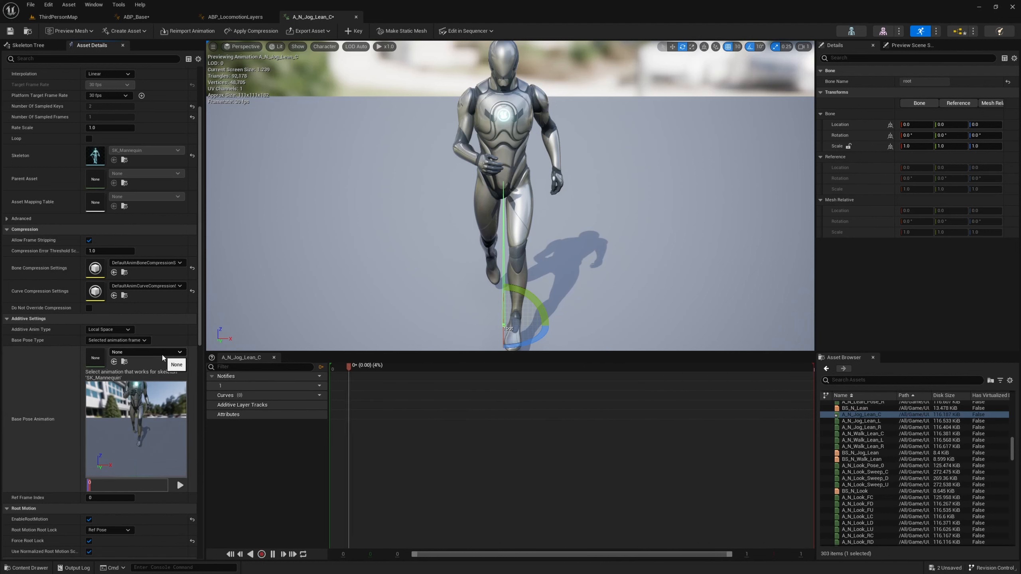
Undo the base pose type changes on A_N_Jog_Lean_C
key("ctrl+z")
key("ctrl+z")
key("ctrl+z")
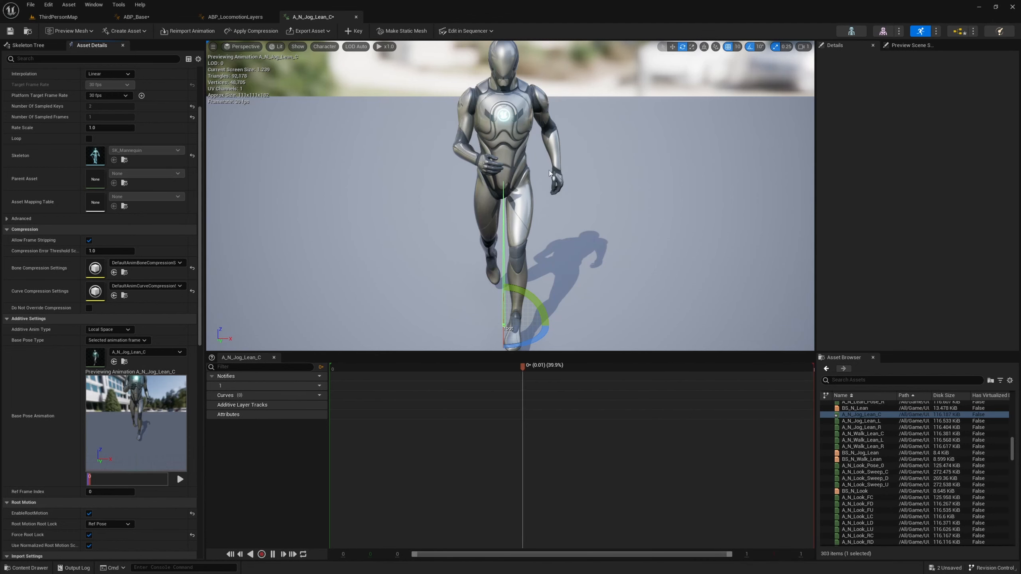
Check the base pose animation of A_N_Jog_Lean_L, A_N_Jog_Lean_R and A_N_Walk_Lean_R, and close the animation editor
double_click(899, 421)
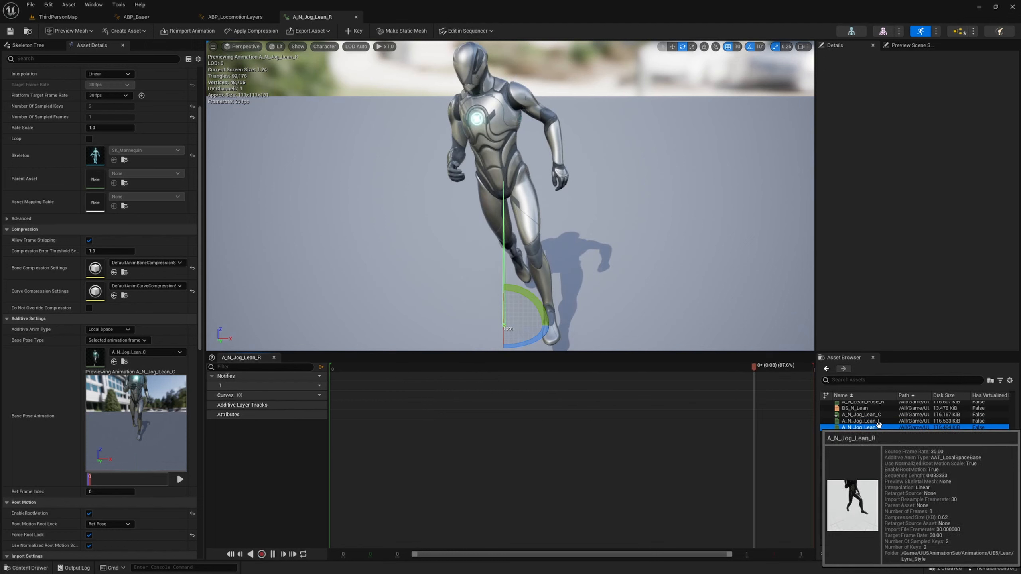
double_click(906, 427)
left_click(915, 422)
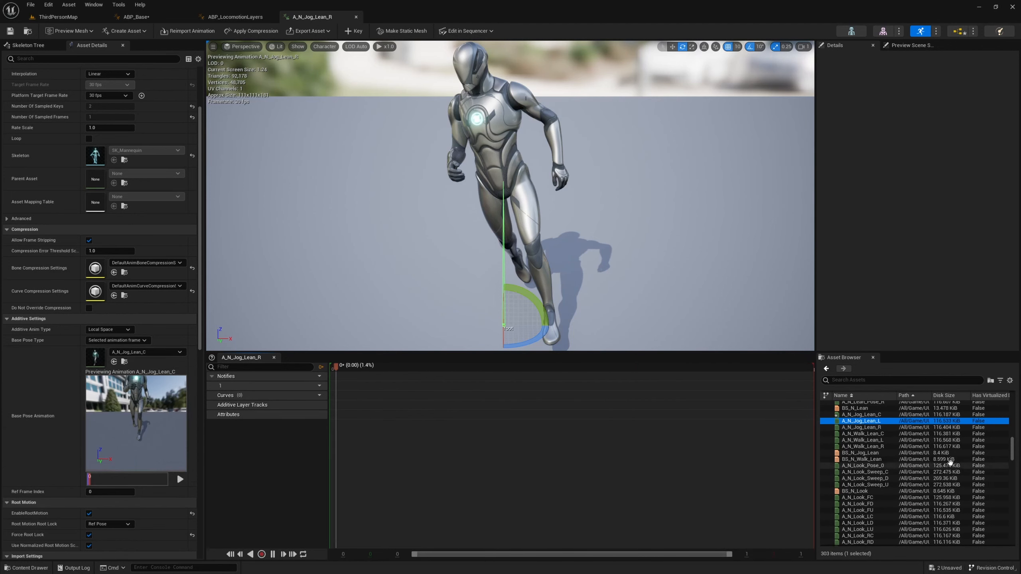
double_click(869, 446)
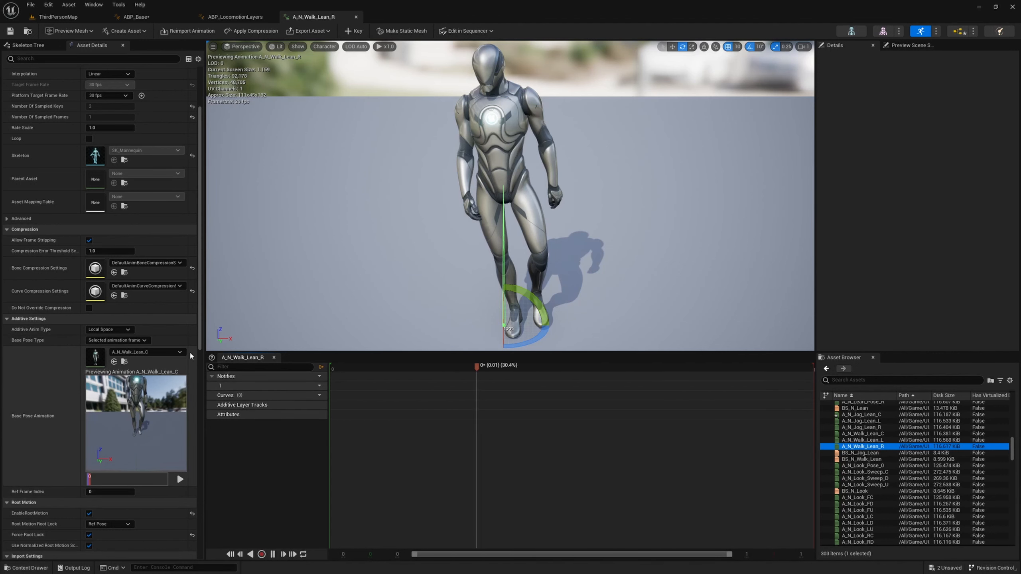
left_click(355, 16)
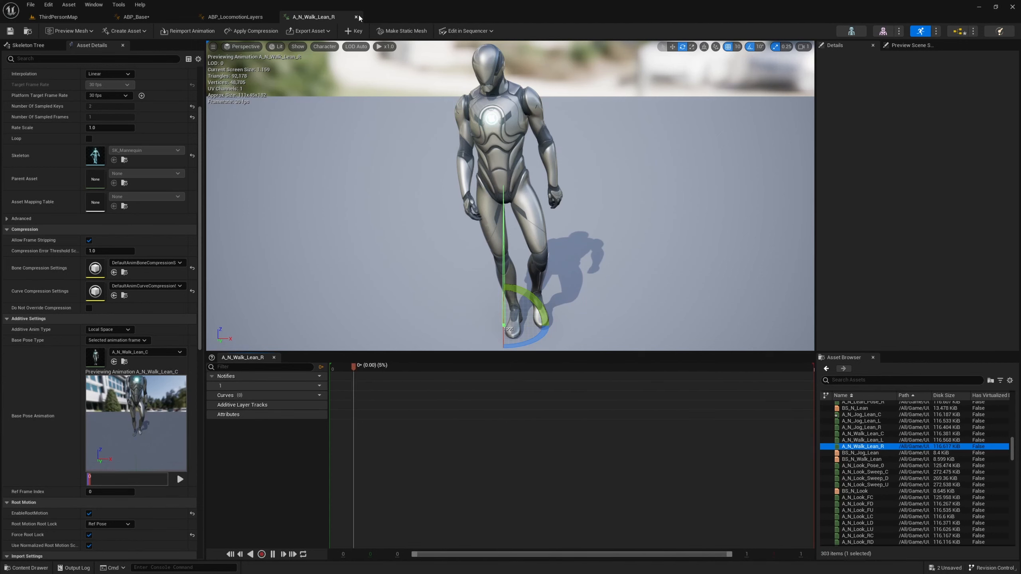
Create a blend space for the SK_Mannequin skeleton in the Lyra_Style folder, name it BS_N_Lean_Turn and open it
key("ctrl+space")
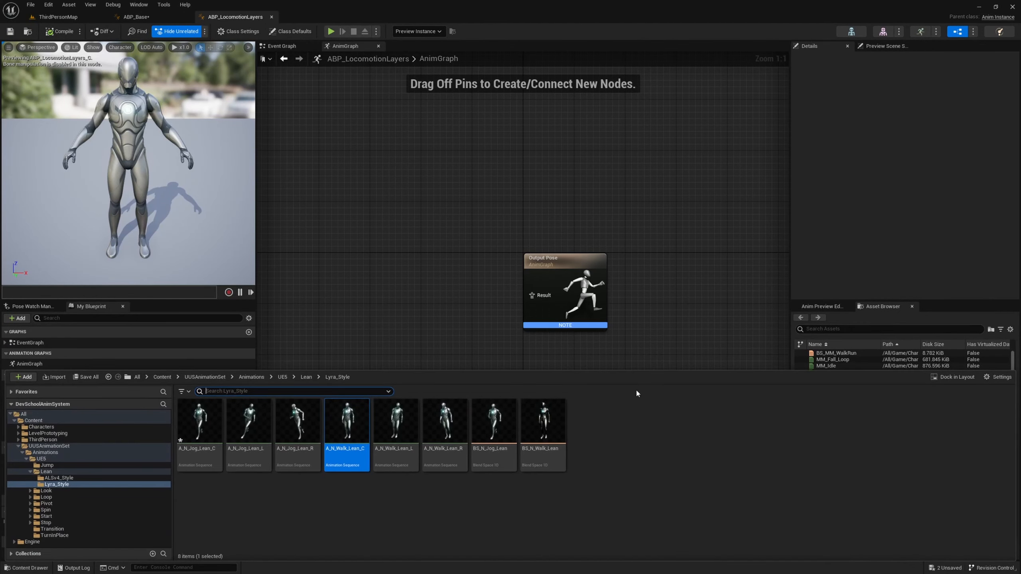
right_click(620, 430)
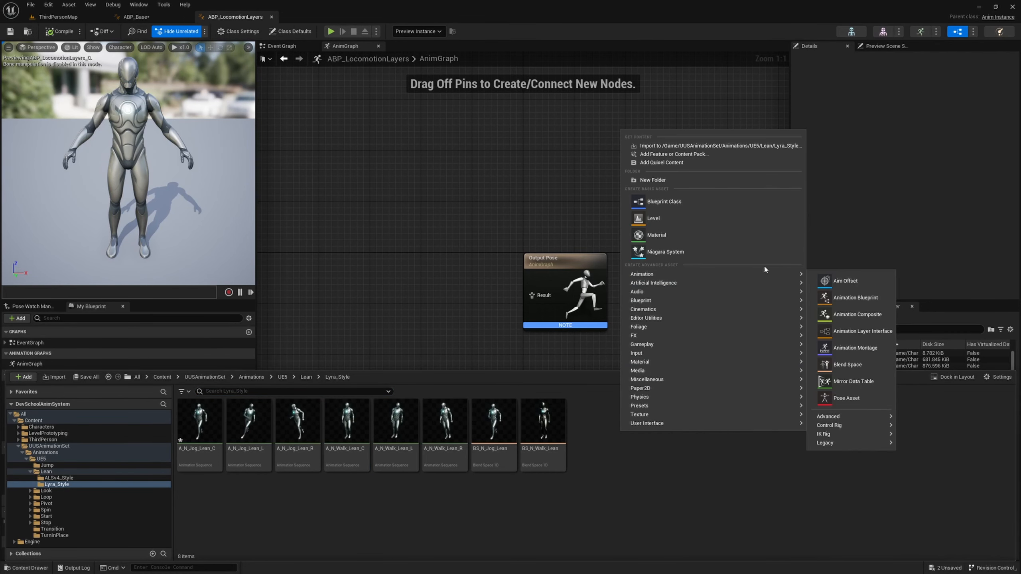
left_click(844, 370)
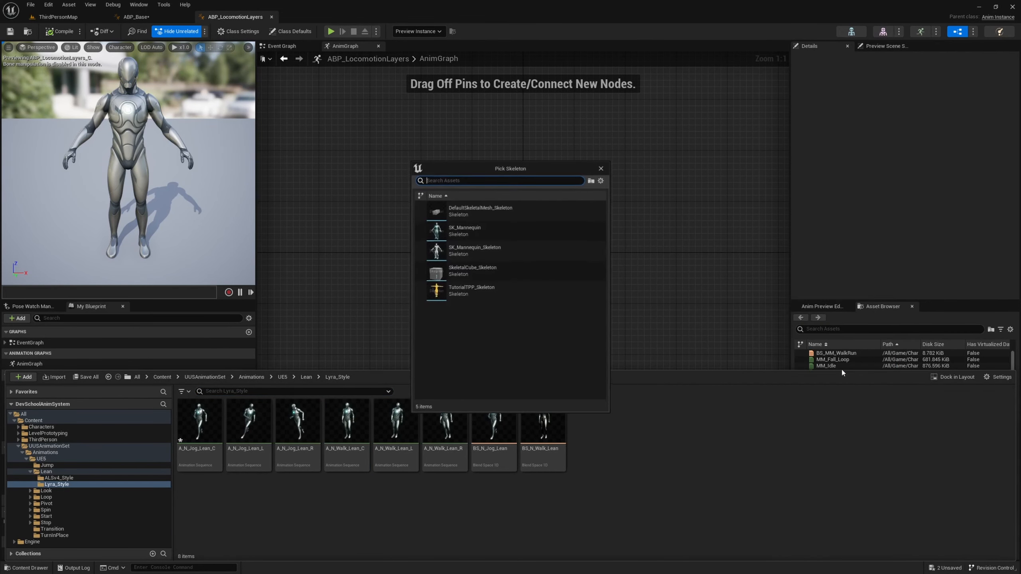
left_click(482, 229)
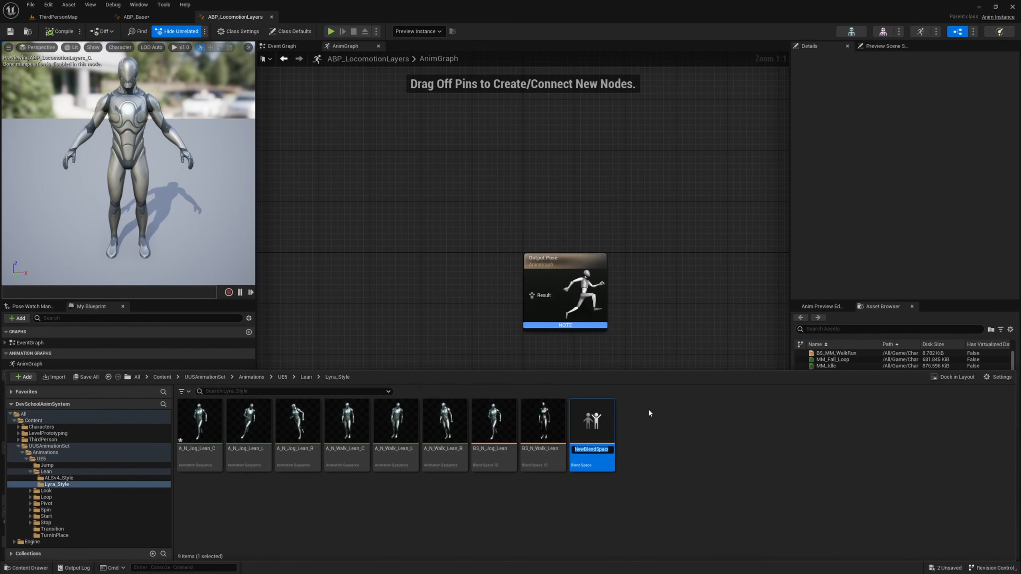
type("BS_N_Lean_Turn")
key("Return")
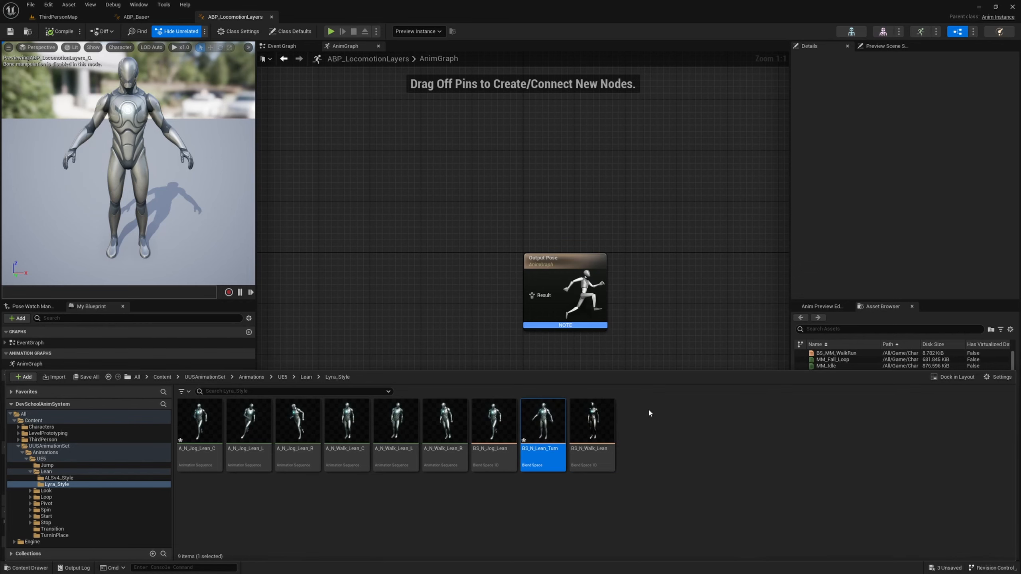
double_click(537, 431)
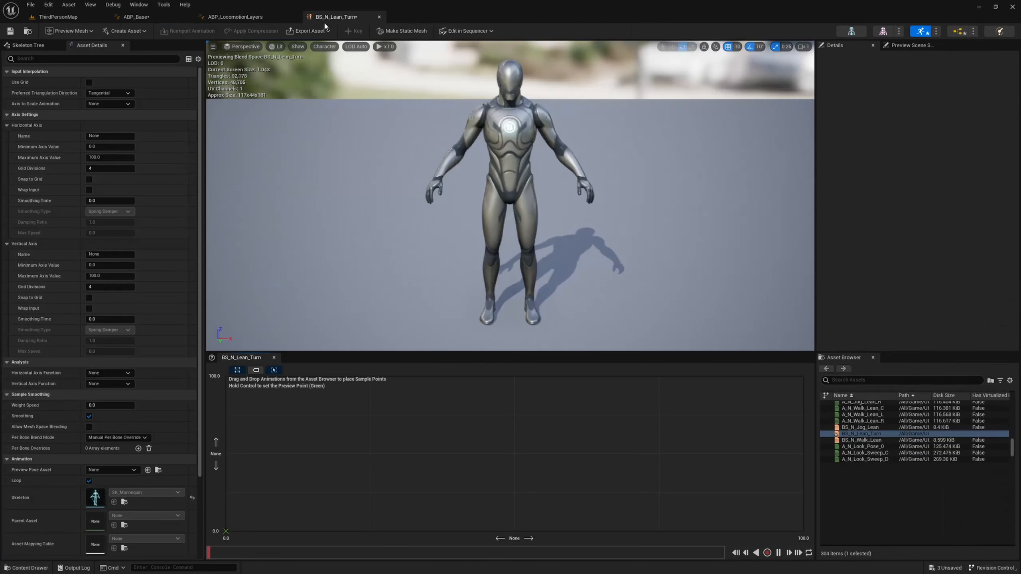